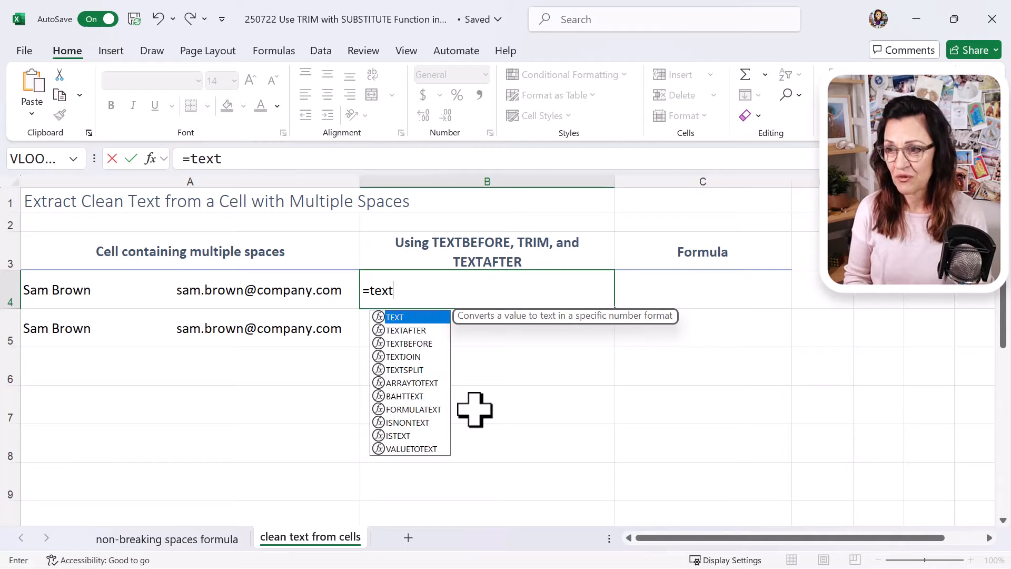
# Step: Complete the formula =TEXTBEFORE(A4," ",2) in cell B4 to extract the text before the second space
pyautogui.write('be')
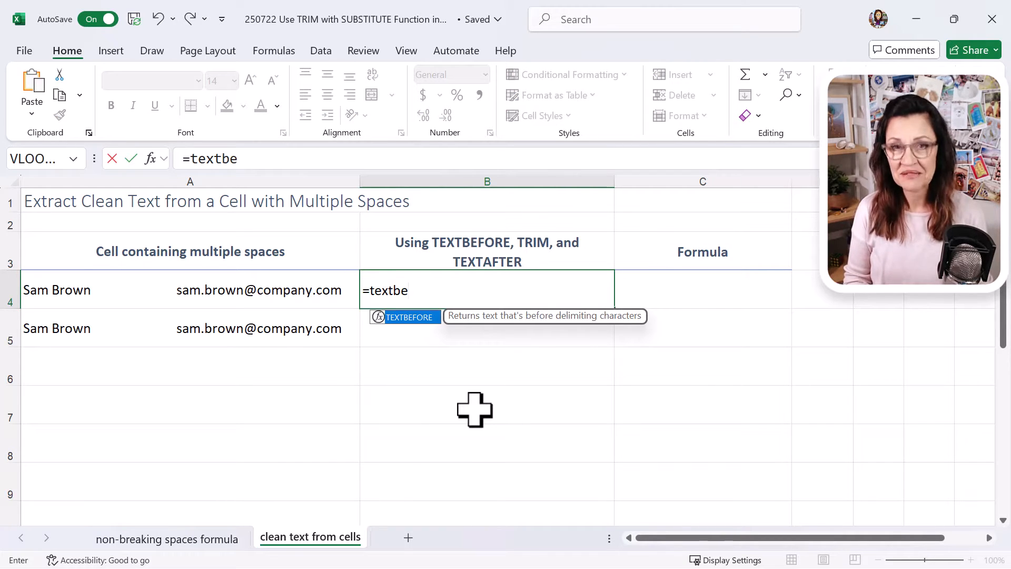
pyautogui.press('Tab')
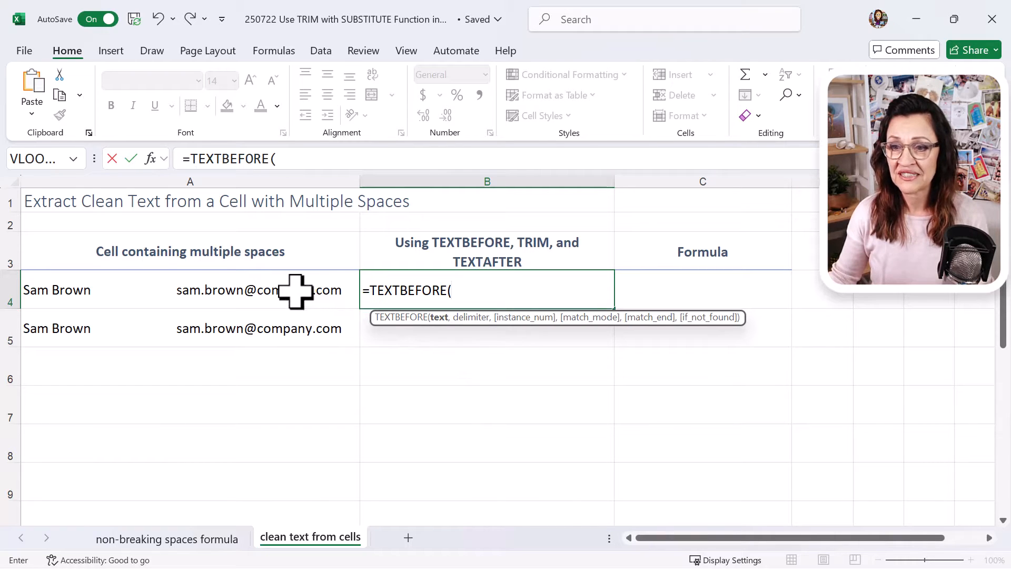
pyautogui.click(296, 291)
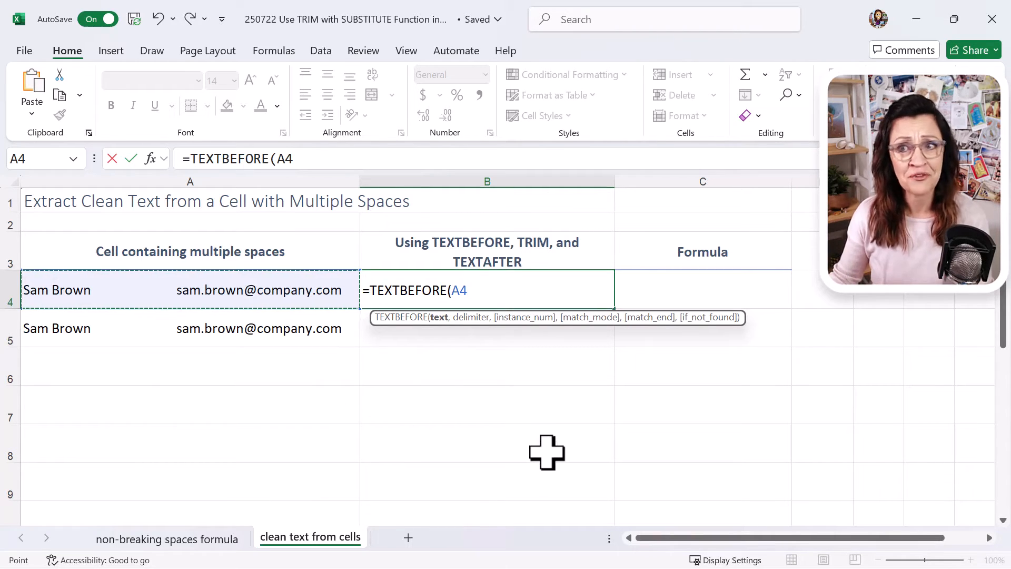
pyautogui.write(',')
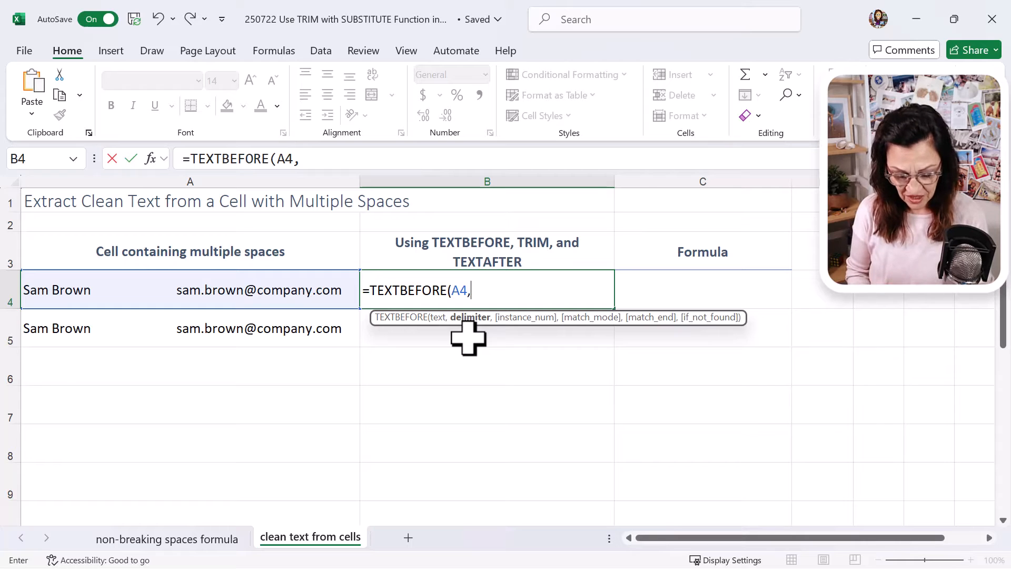
pyautogui.write('" ')
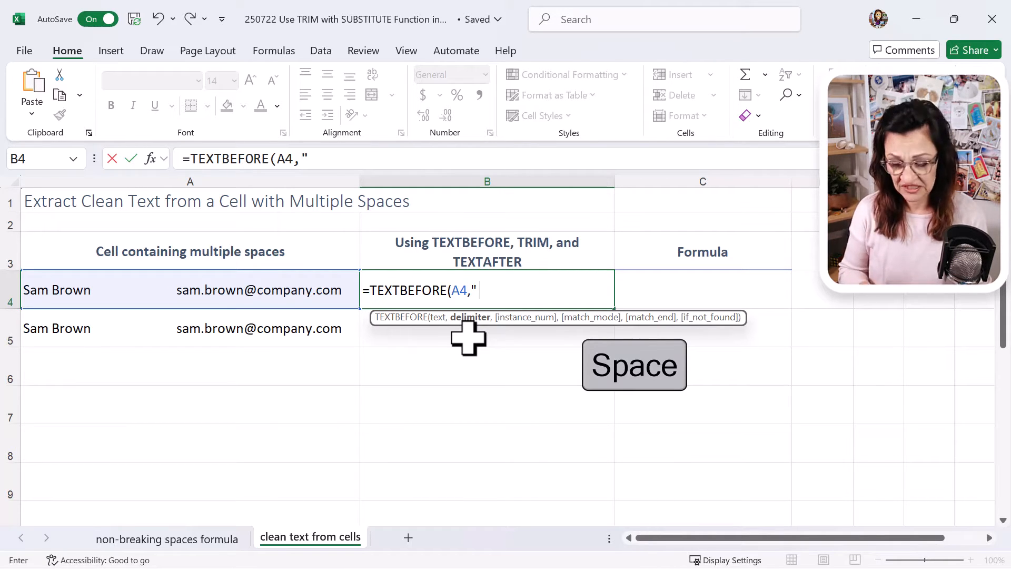
pyautogui.write('"')
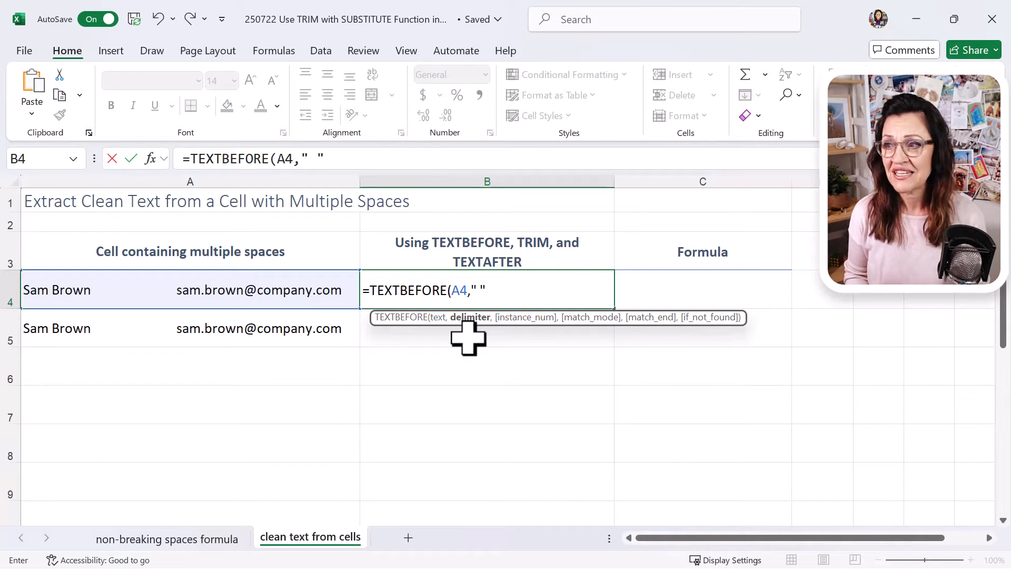
pyautogui.write(',')
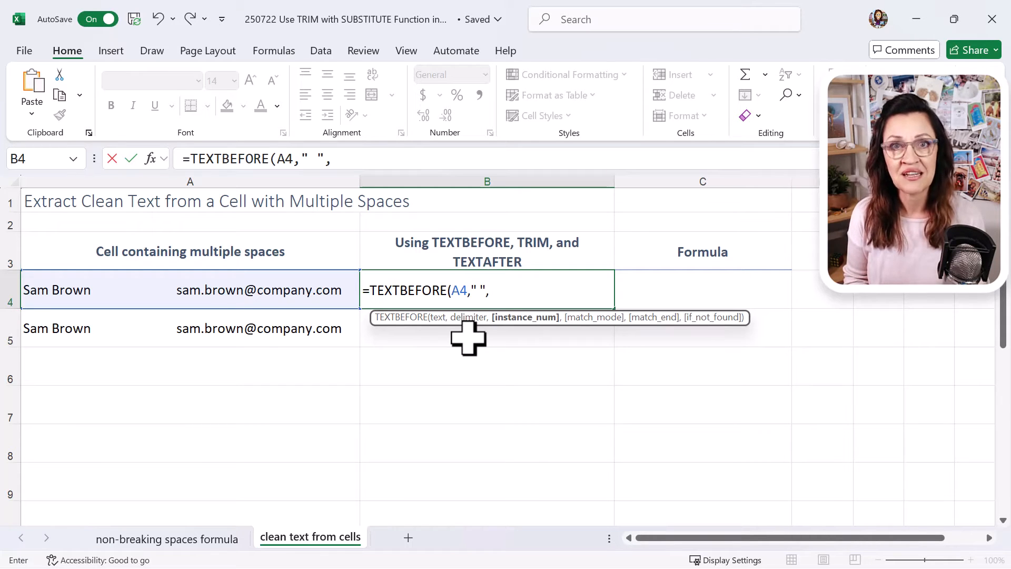
pyautogui.write('2)')
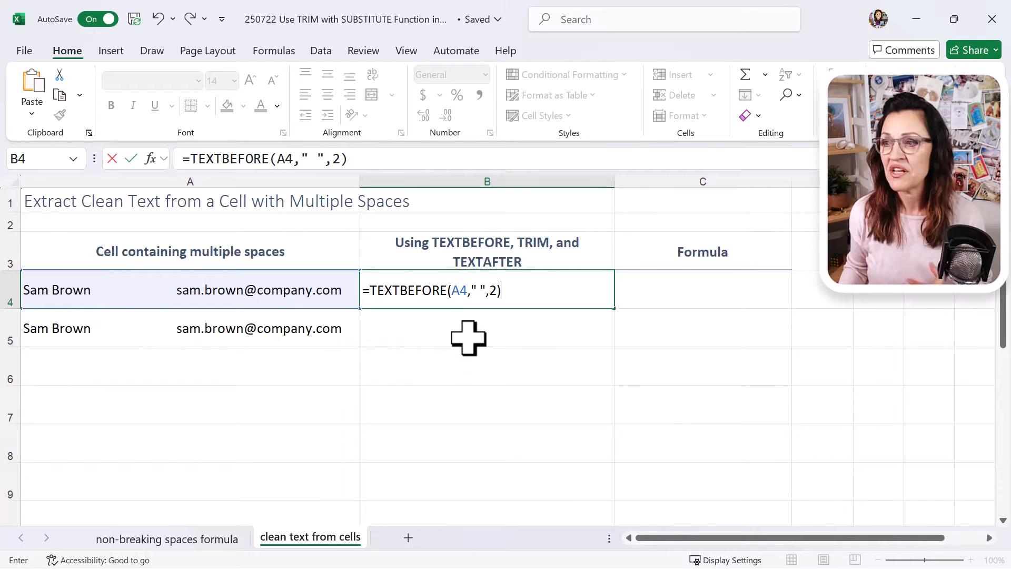
pyautogui.press('Return')
pyautogui.press('Up')
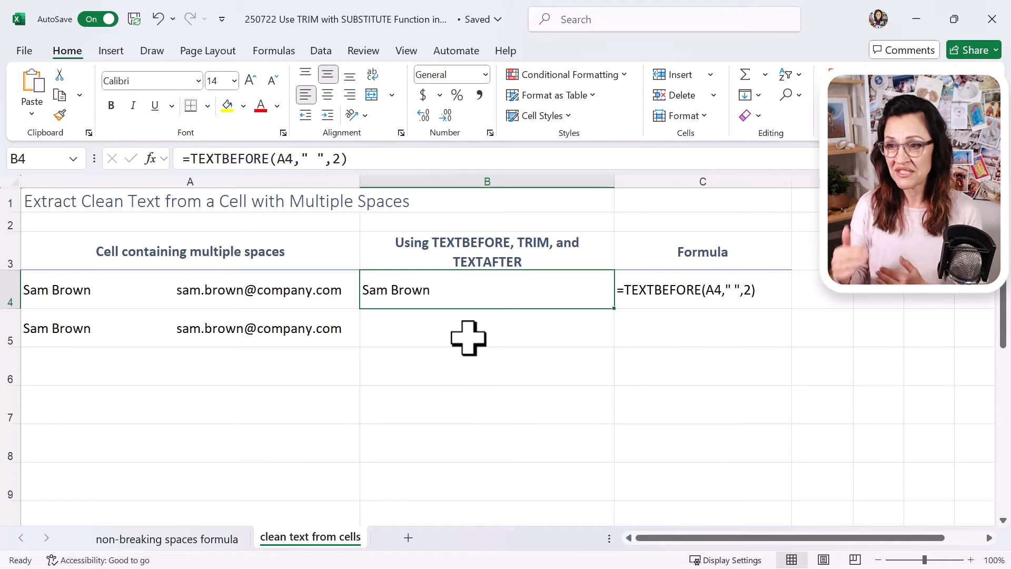
# Step: Enter the formula =TRIM(A5) in cell B5 to reduce the repeated spaces to single ones
pyautogui.click(468, 338)
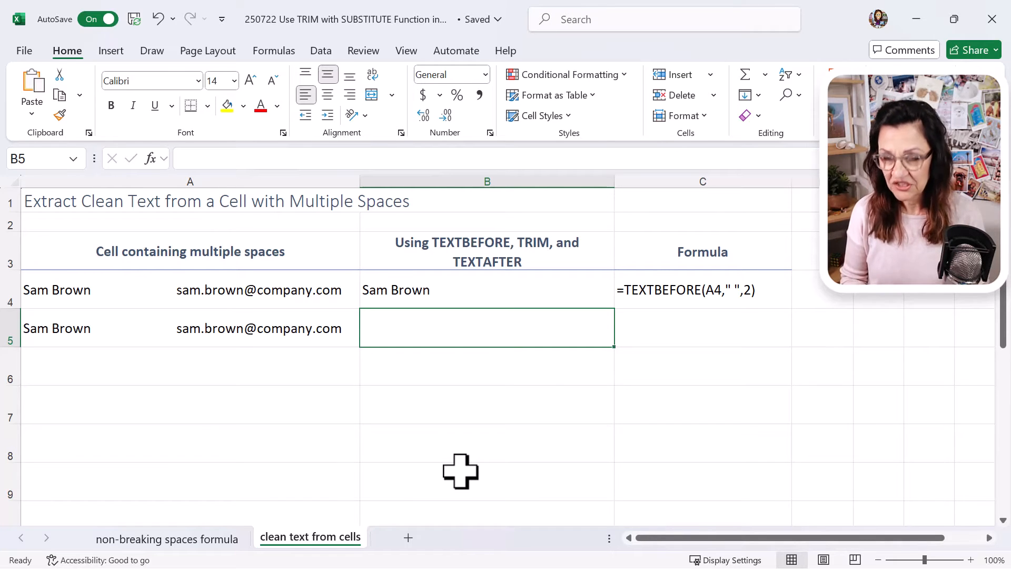
pyautogui.write('=trim')
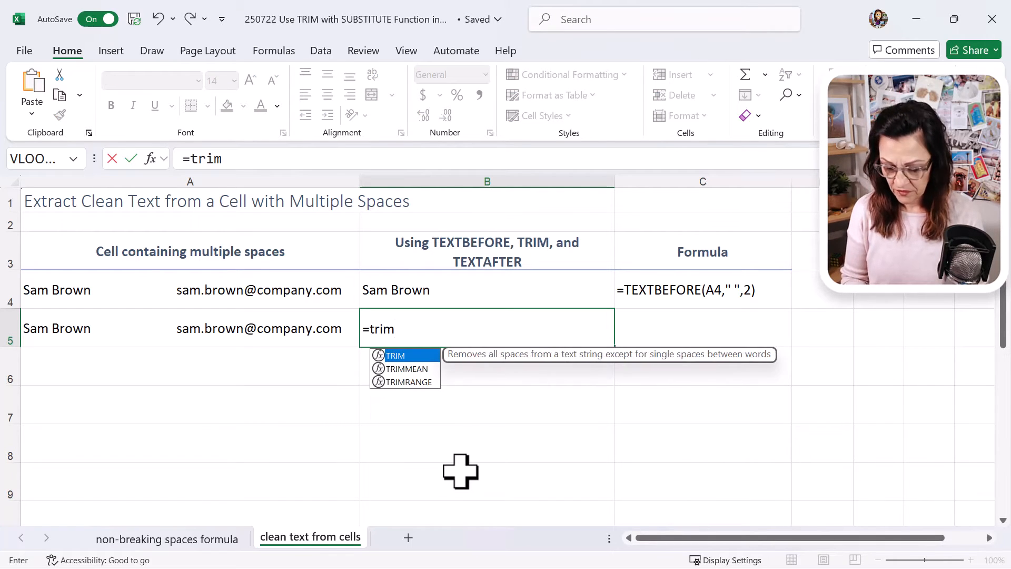
pyautogui.write('(')
pyautogui.press('Left')
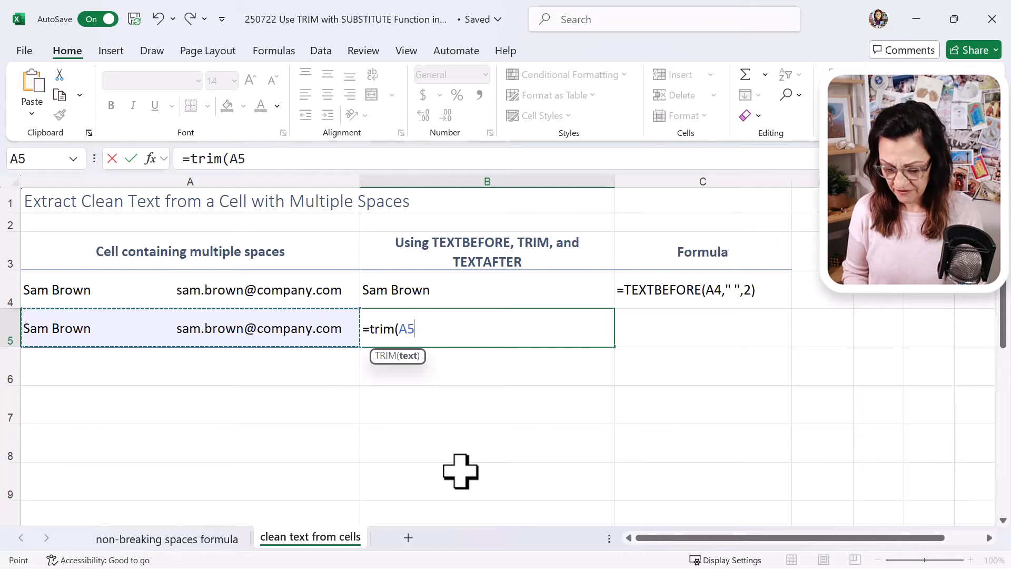
pyautogui.write(')')
pyautogui.press('Return')
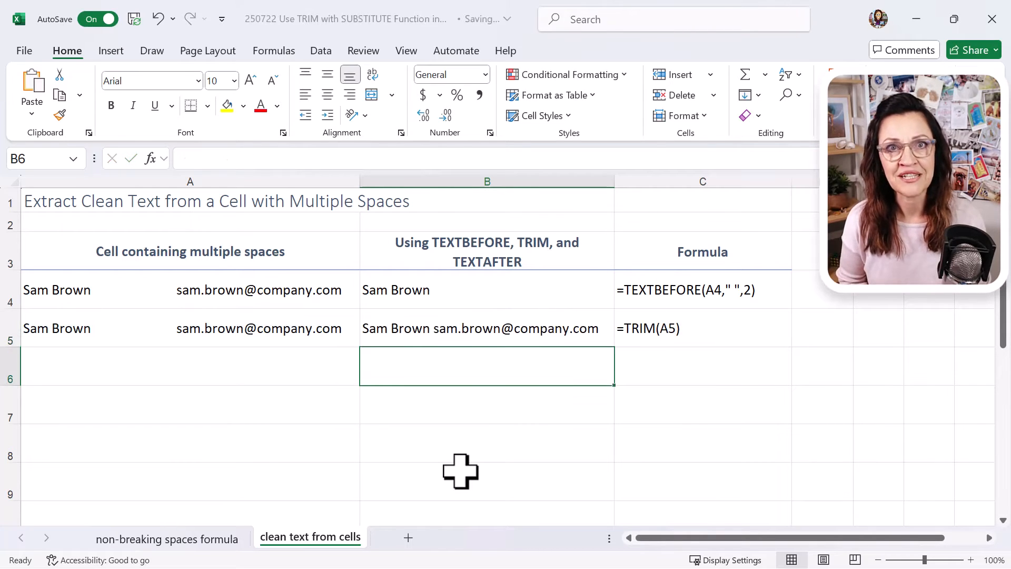
# Step: Wrap the TRIM formula in B5 in TEXTAFTER with a space delimiter and instance 2, giving =TEXTAFTER(TRIM(A5)," ",2)
pyautogui.press('Up')
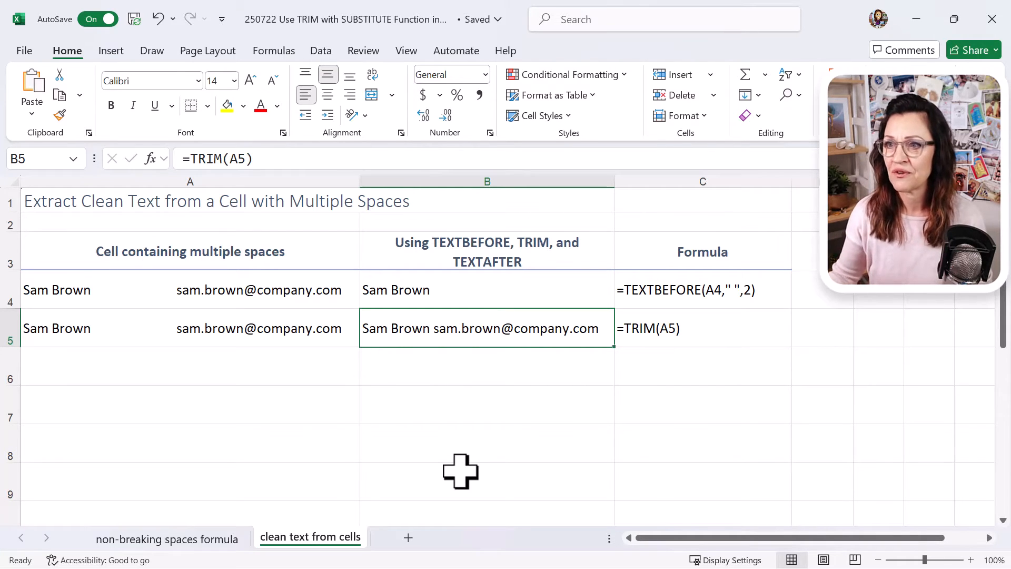
pyautogui.click(191, 158)
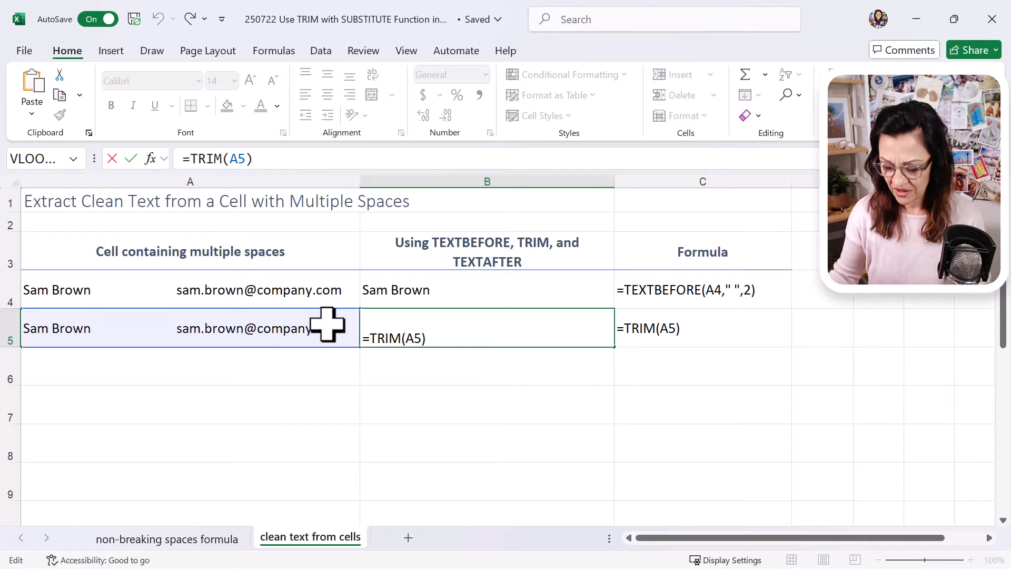
pyautogui.write('textaft')
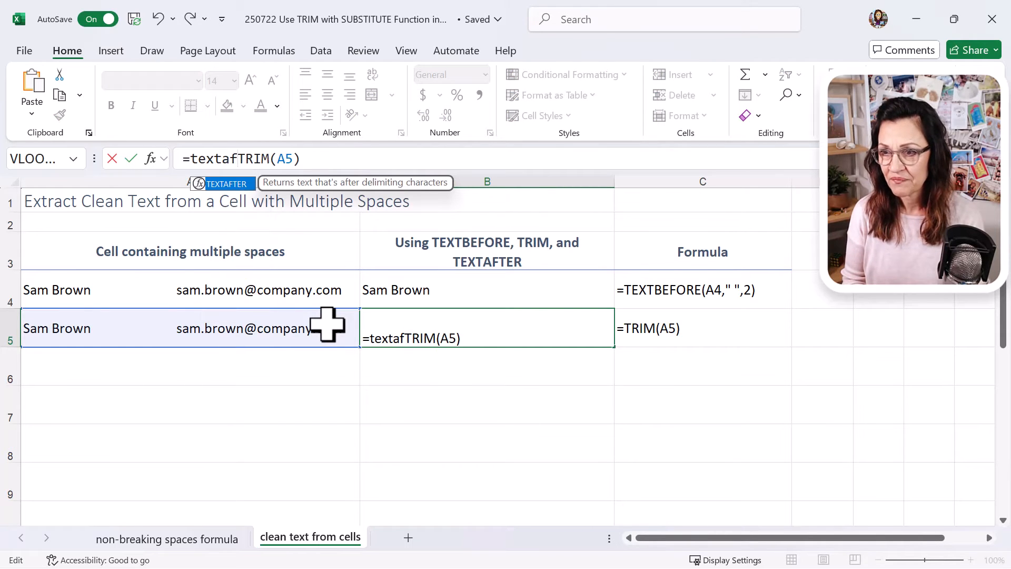
pyautogui.write('er(')
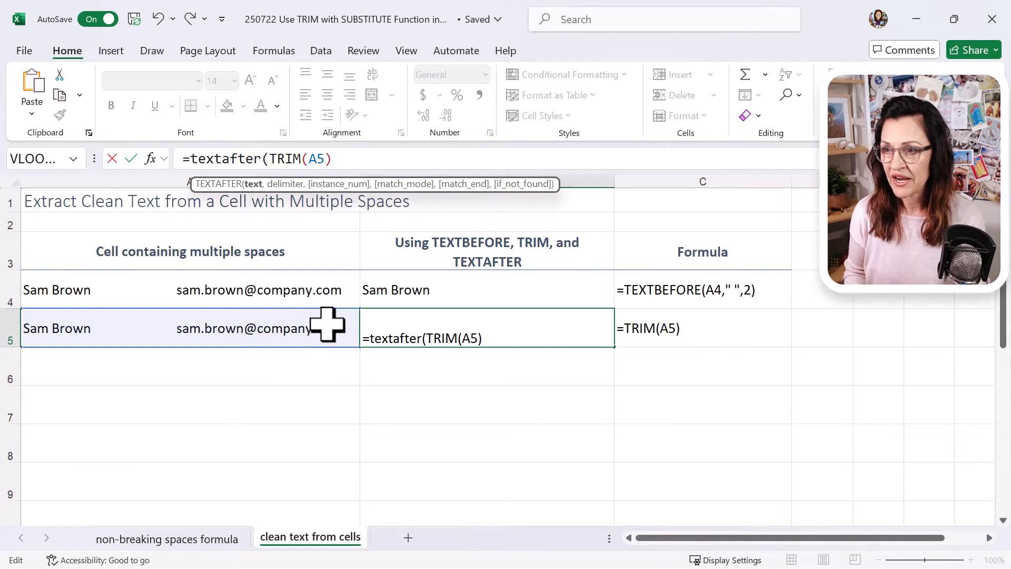
pyautogui.click(346, 158)
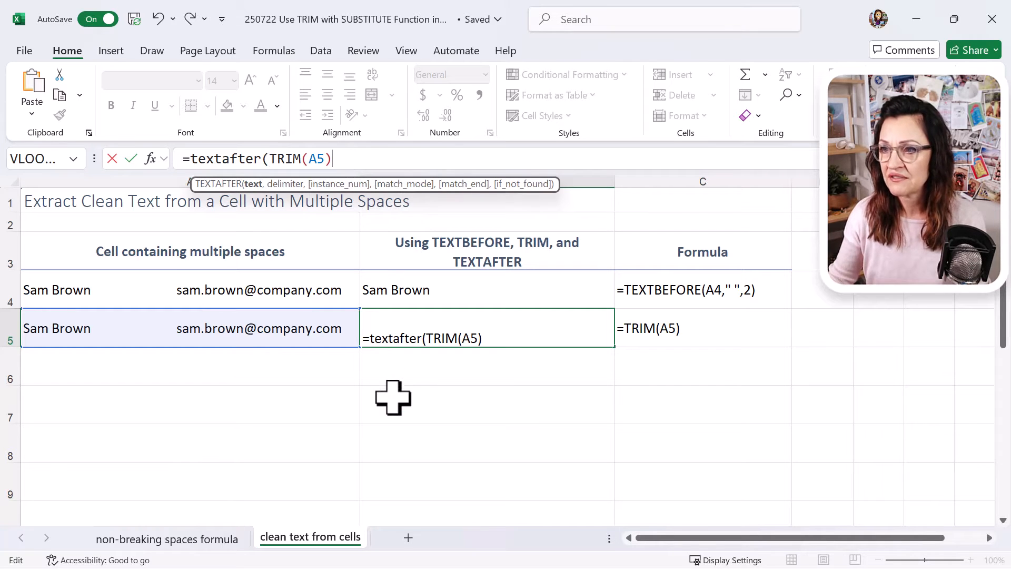
pyautogui.write(',')
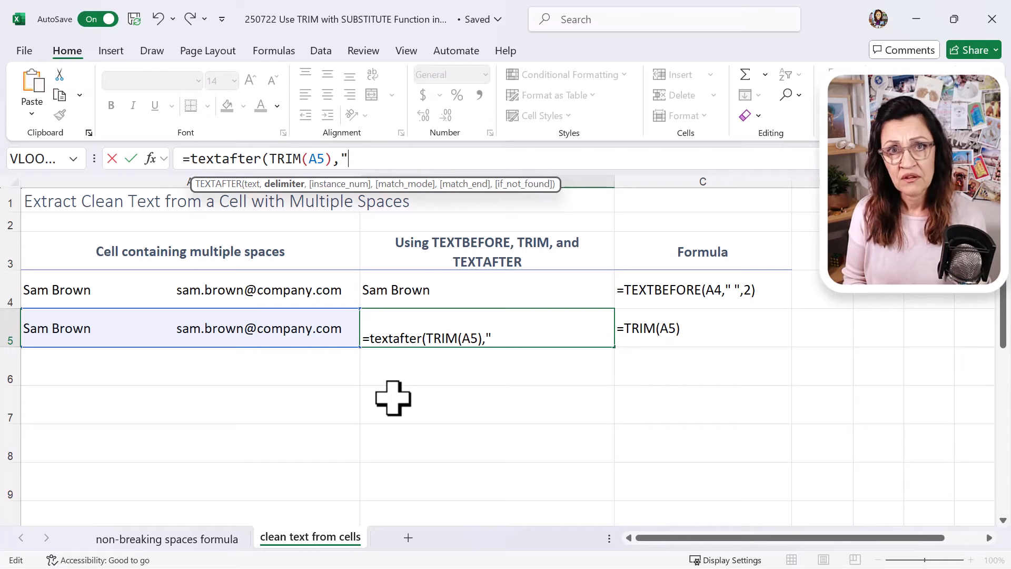
pyautogui.write('" ')
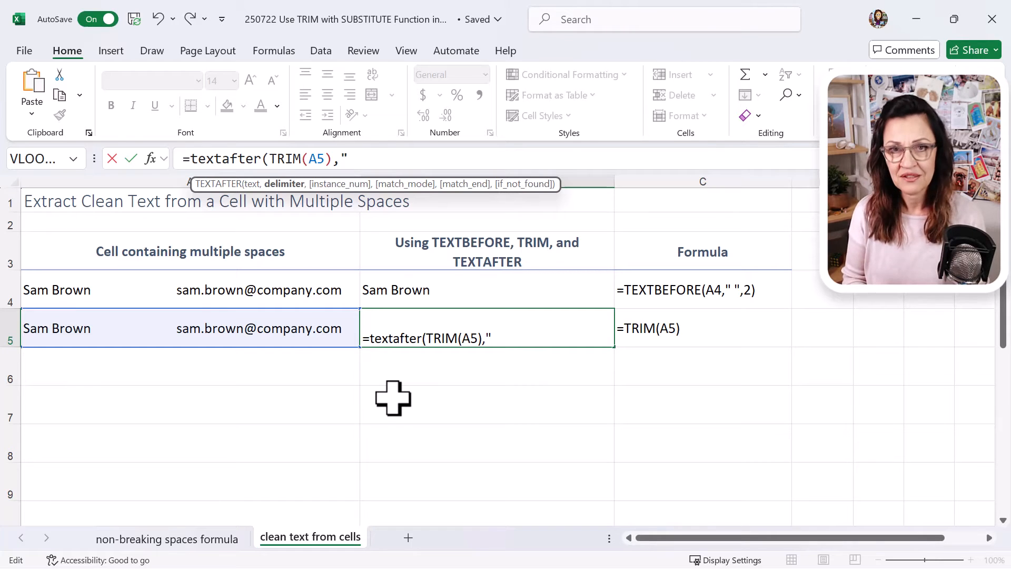
pyautogui.write('",')
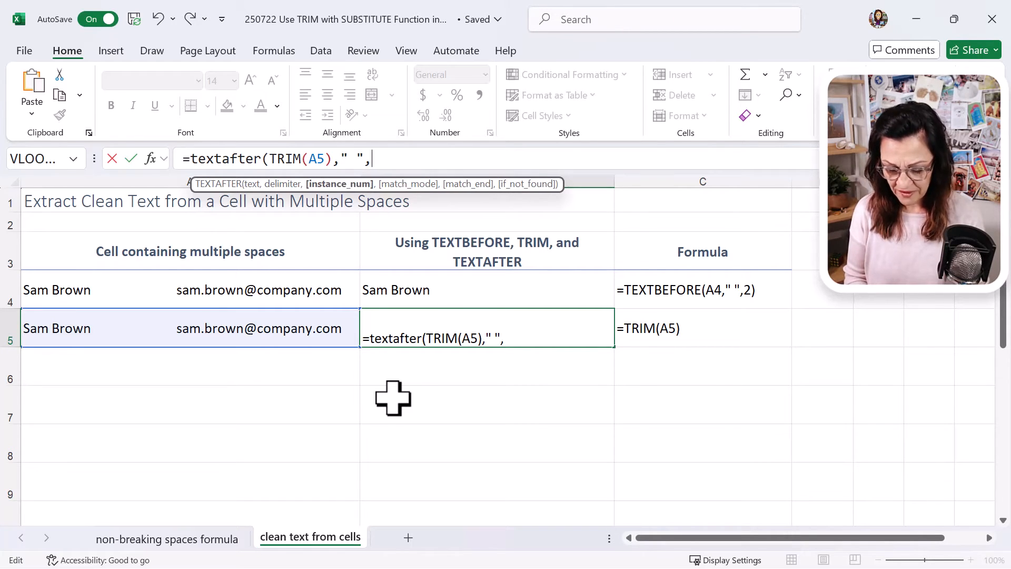
pyautogui.write('2)')
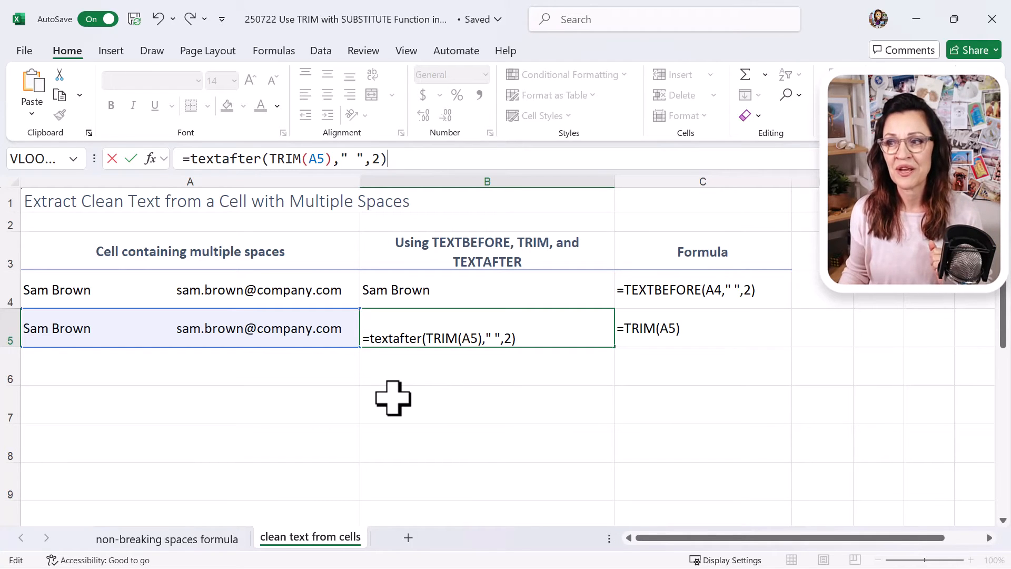
pyautogui.press('Return')
pyautogui.press('Up')
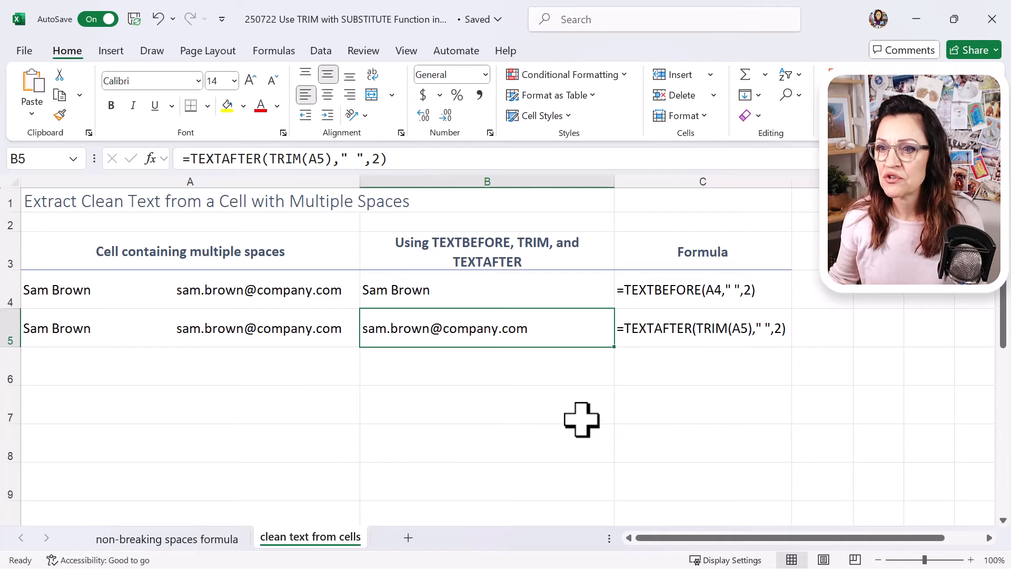
# Step: Fill the contents of cell A5 down into A6
pyautogui.click(293, 327)
pyautogui.moveTo(363, 345); pyautogui.dragTo(361, 374)
pyautogui.click(279, 368)
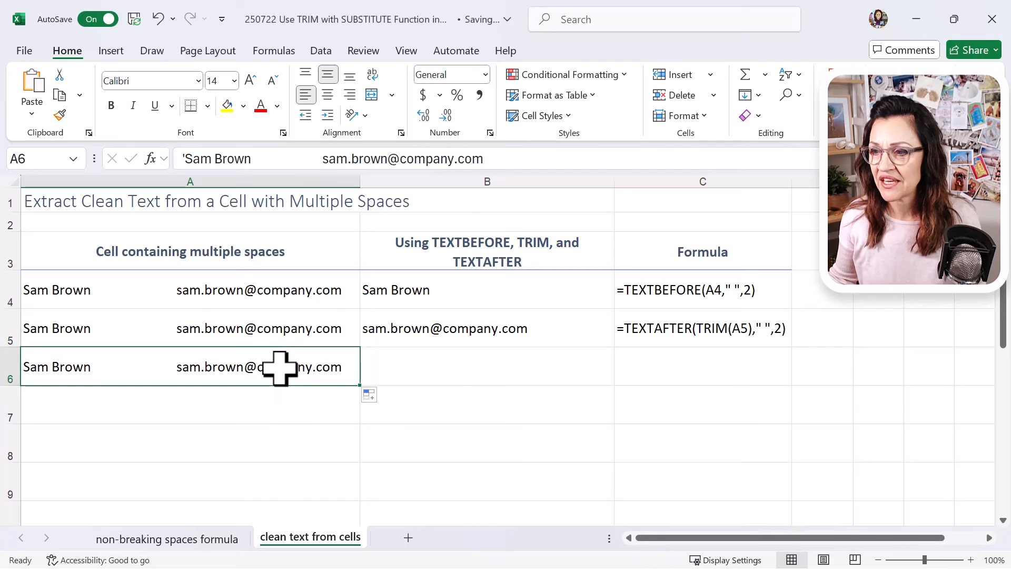
# Step: Enter the formula =TEXTAFTER(A6," ",-1) in cell B6 to extract the text after the last space
pyautogui.click(453, 364)
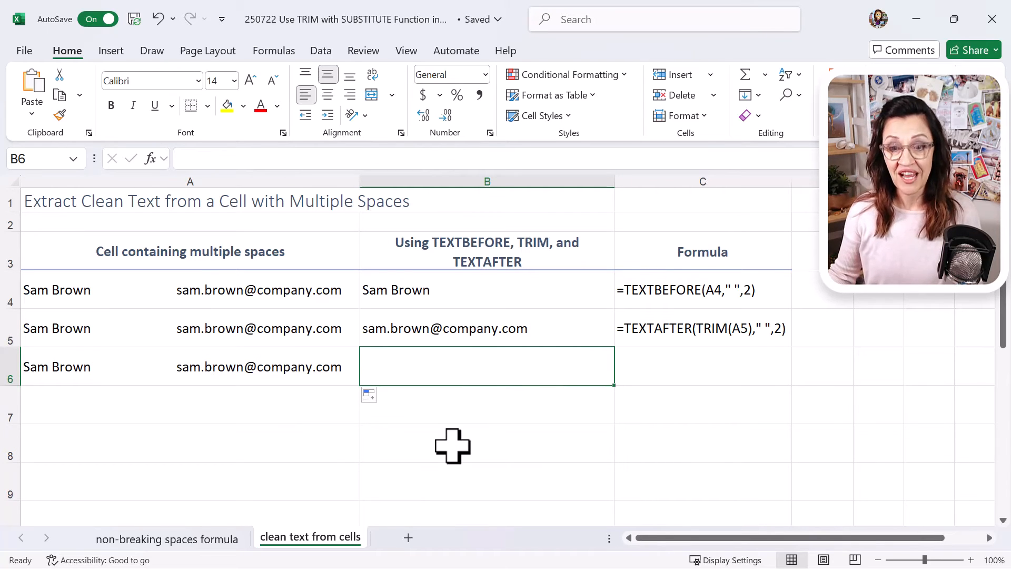
pyautogui.write('=text')
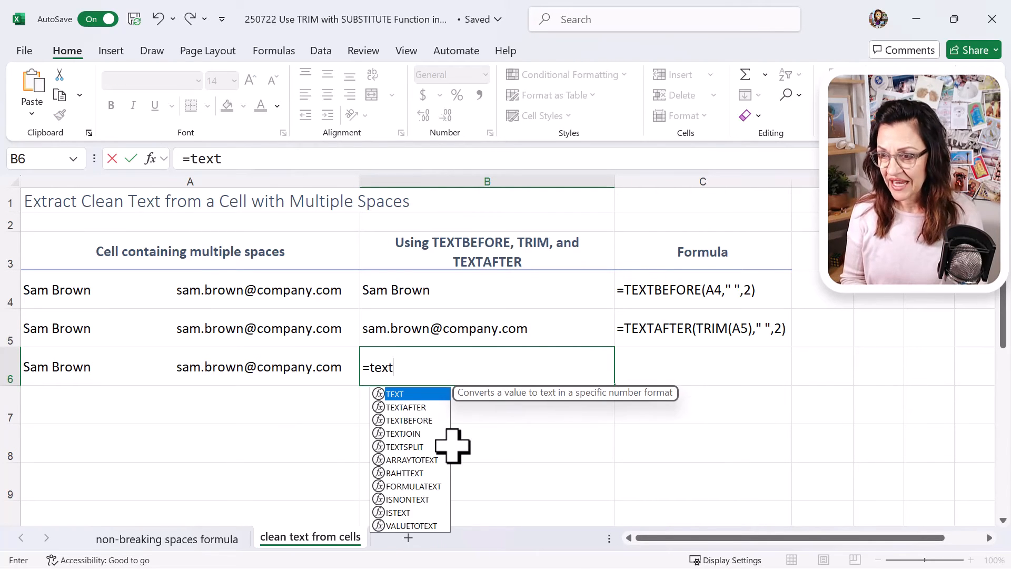
pyautogui.write('af')
pyautogui.press('Tab')
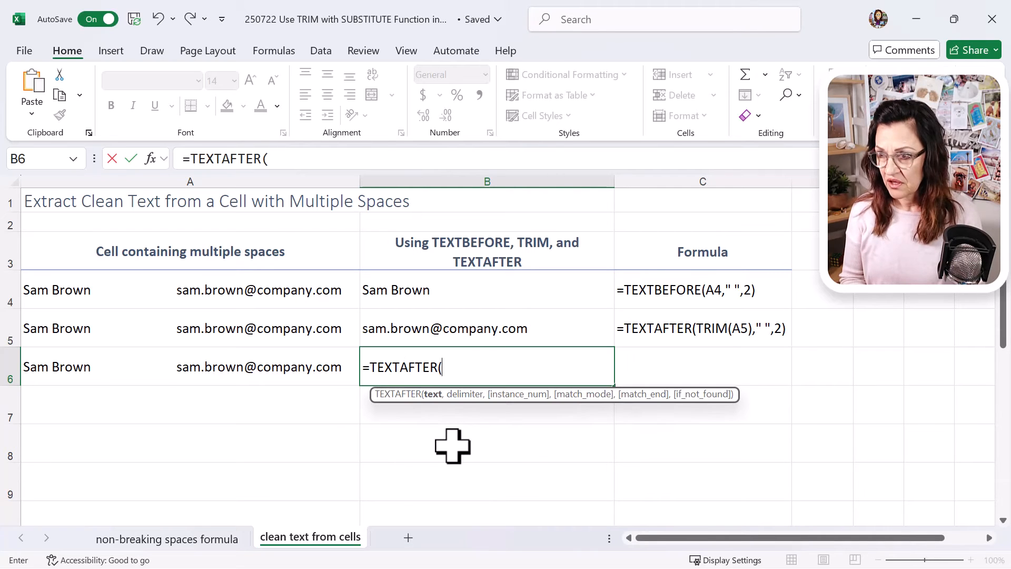
pyautogui.click(307, 367)
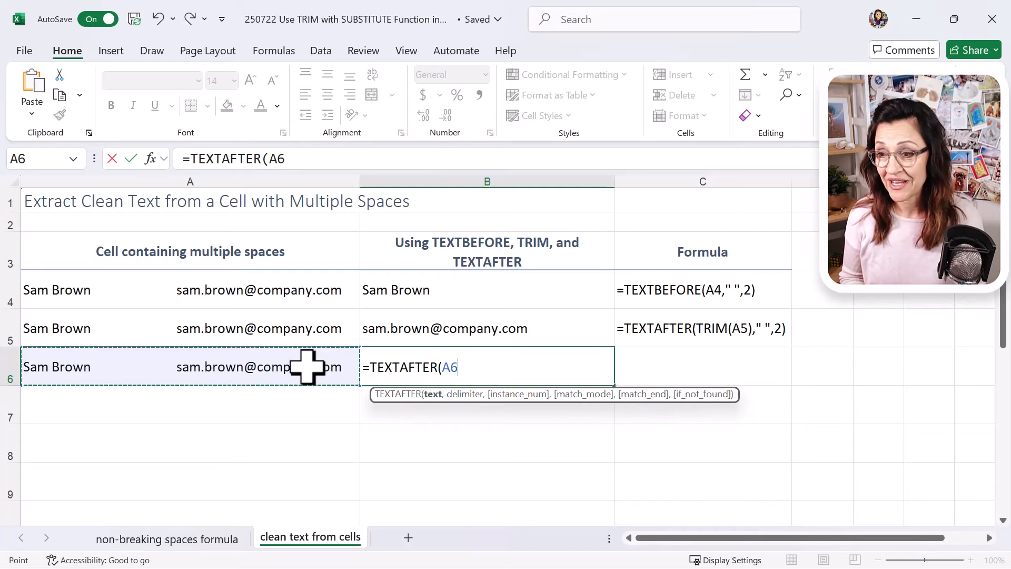
pyautogui.write(',"')
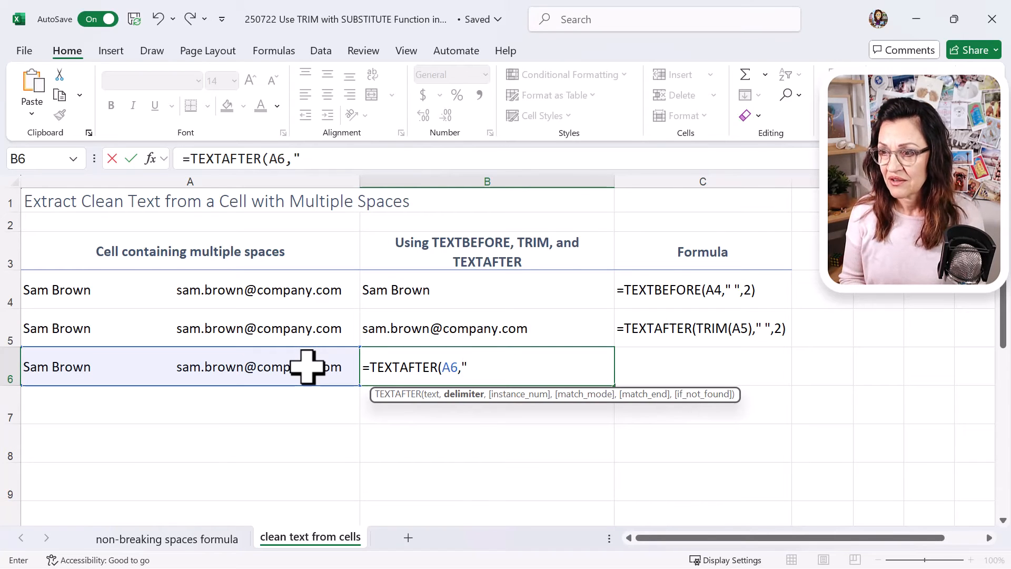
pyautogui.write(' "')
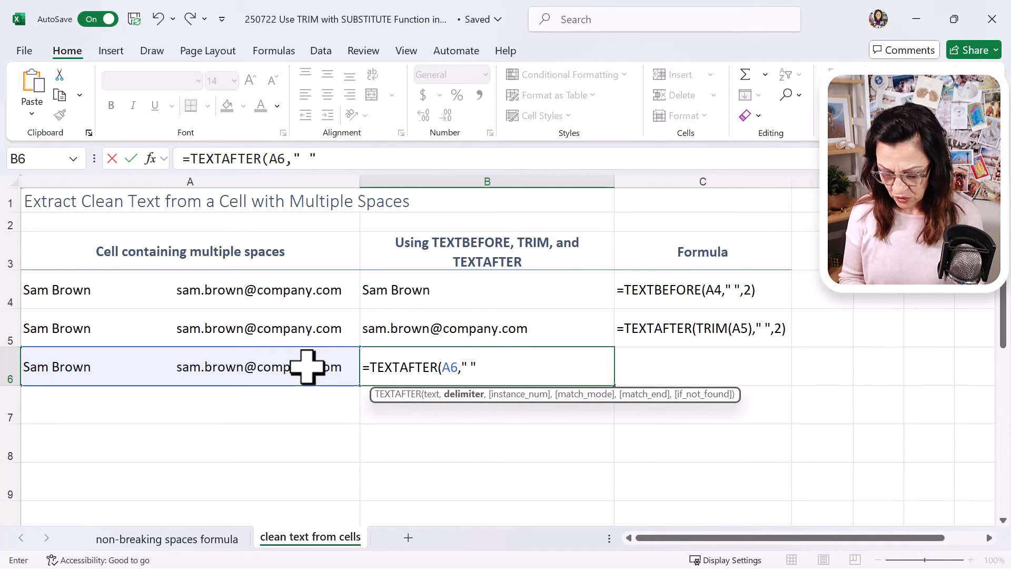
pyautogui.write(',-1')
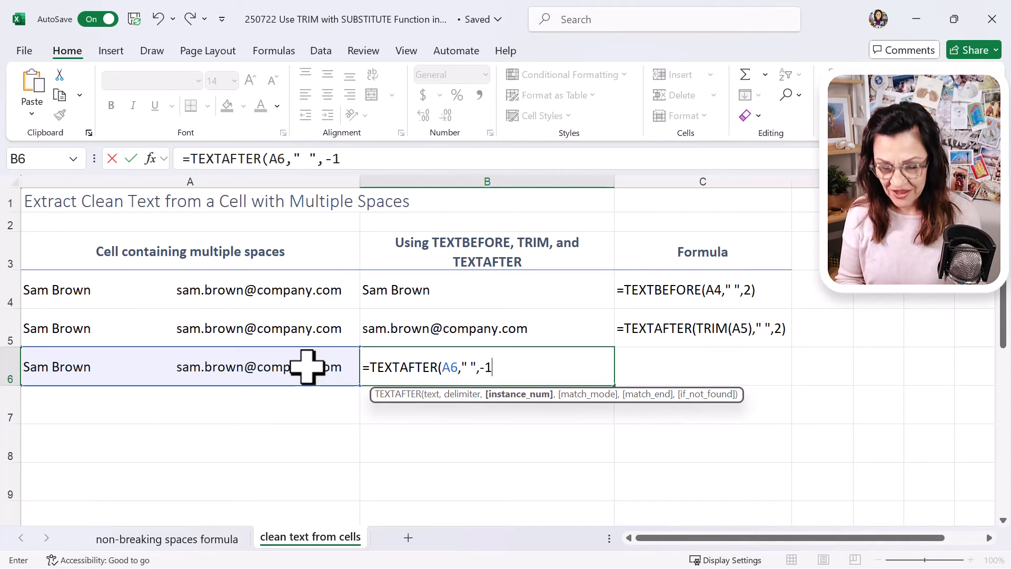
pyautogui.write(')')
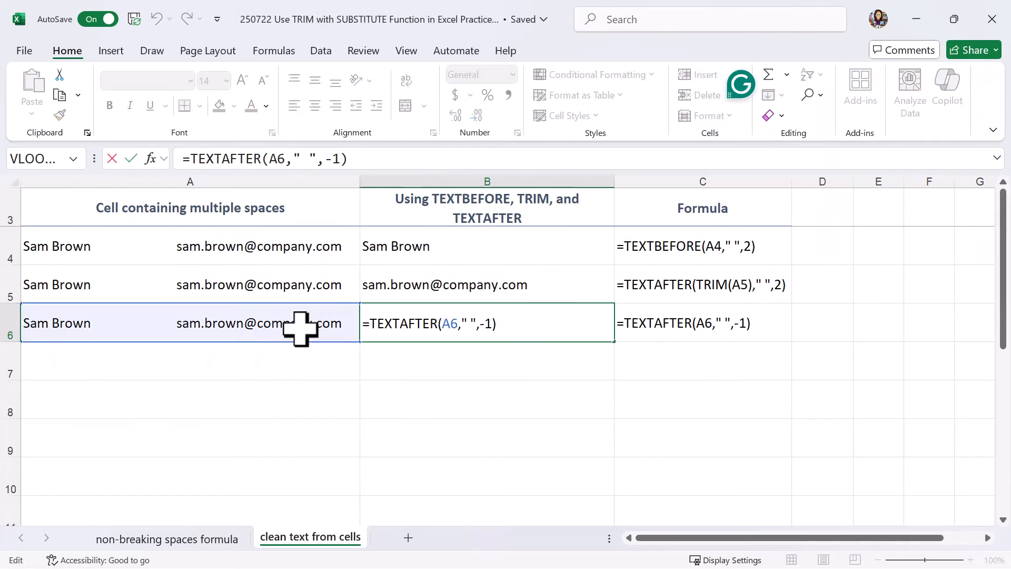
pyautogui.press('Return')
# Step: Fill the contents of cell A6 down into A7 and select the empty cell B7 beside it
pyautogui.click(300, 329)
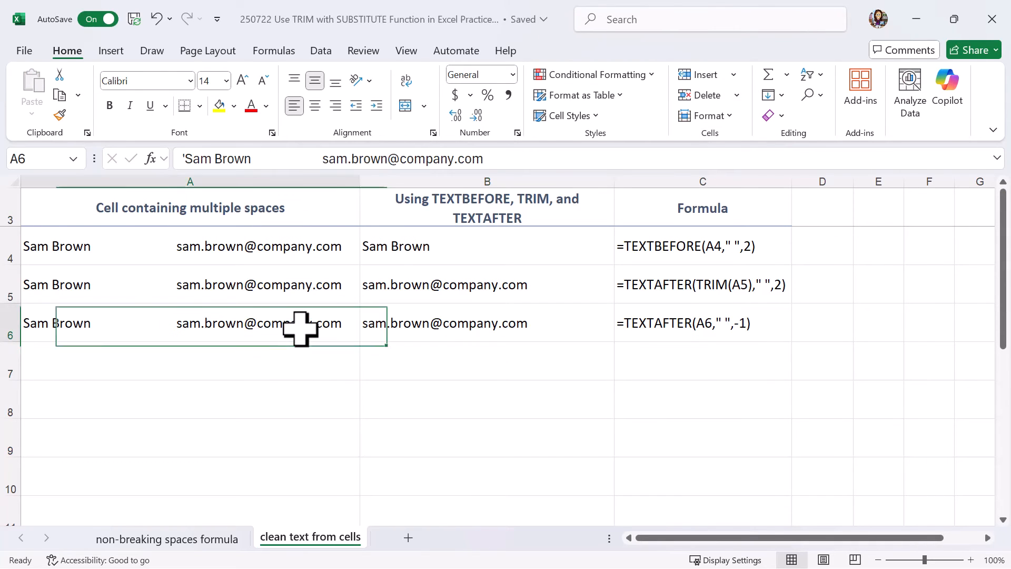
pyautogui.moveTo(361, 341); pyautogui.dragTo(388, 368)
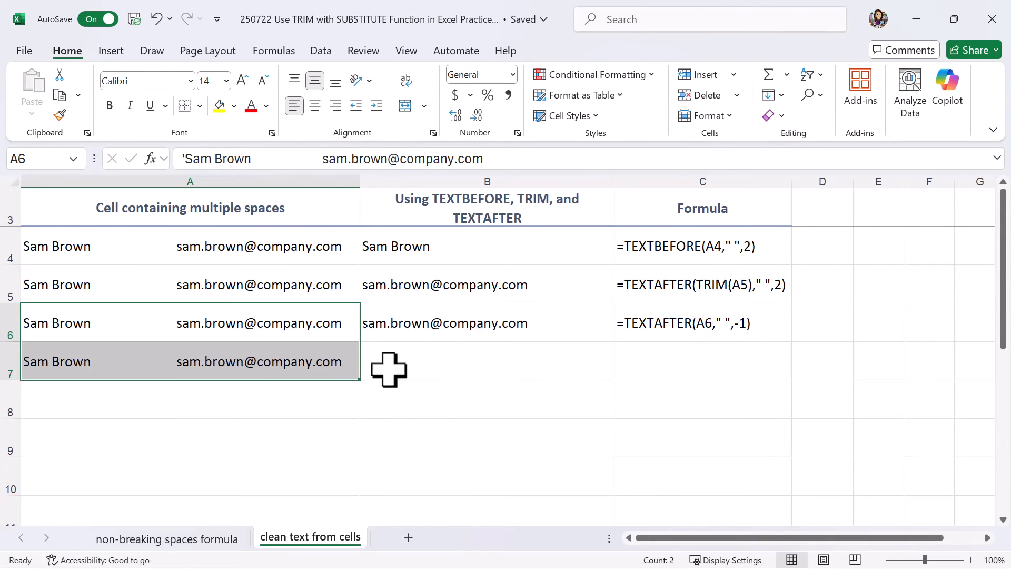
pyautogui.click(422, 363)
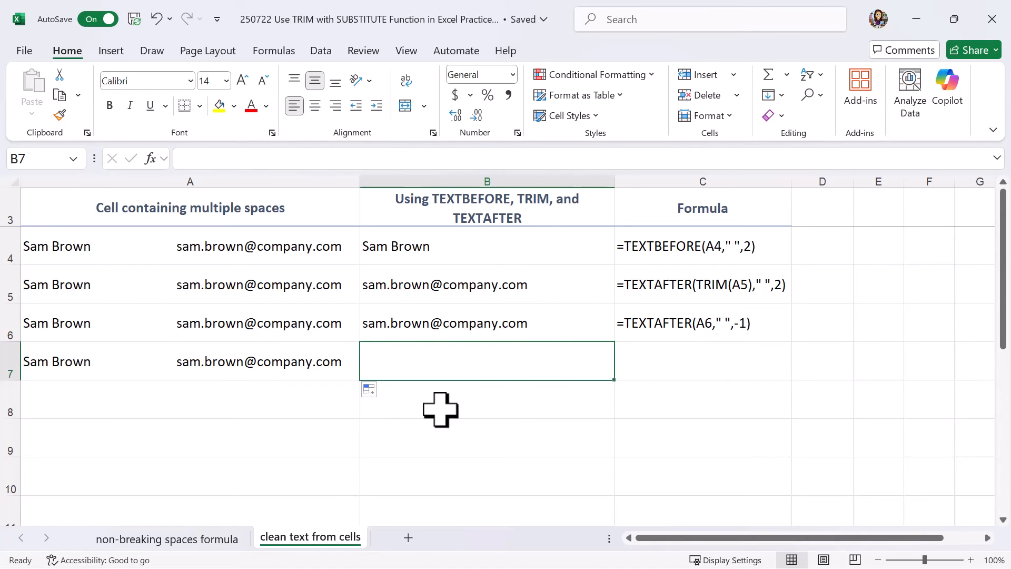
# Step: Enter the formula =TEXTBEFORE(A7," ",2) in cell B7 to extract the text before the second space
pyautogui.write('=tex')
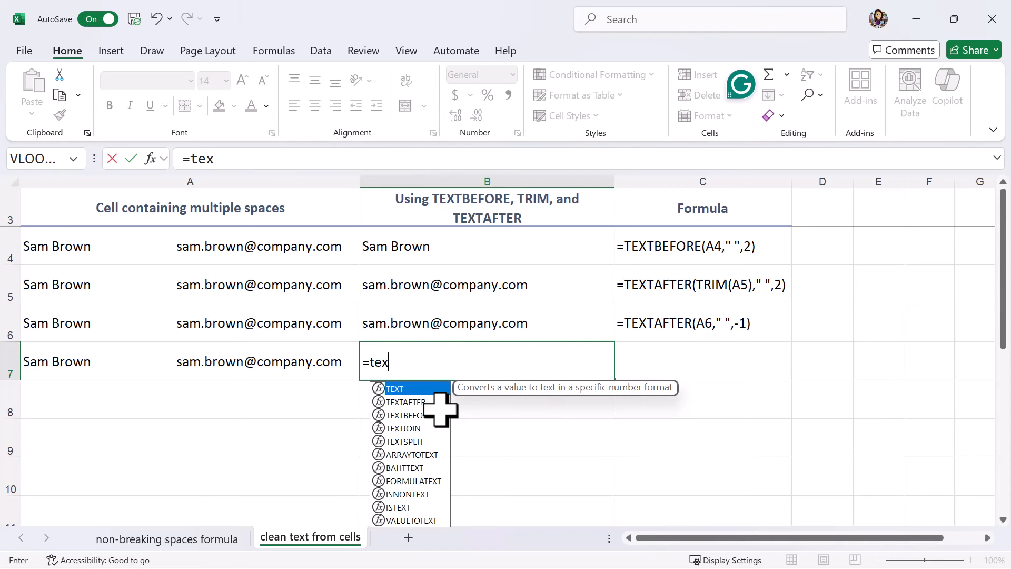
pyautogui.write('t')
pyautogui.doubleClick(440, 411)
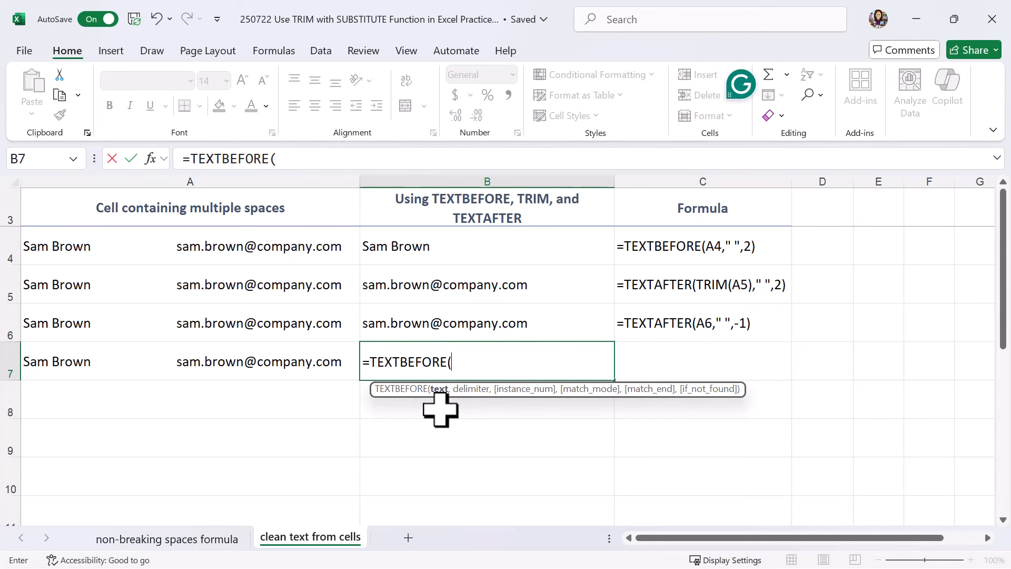
pyautogui.click(280, 364)
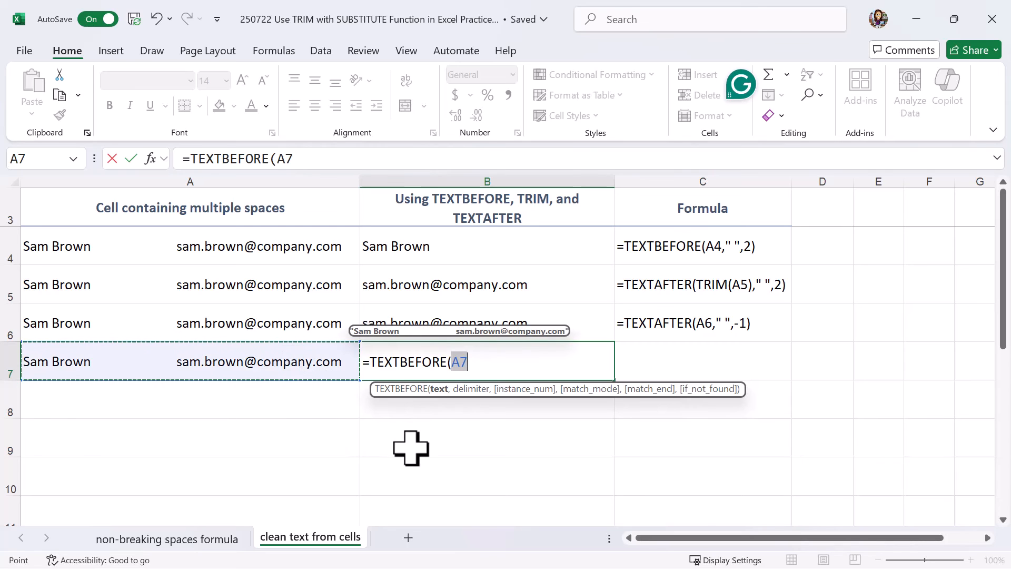
pyautogui.write('," "')
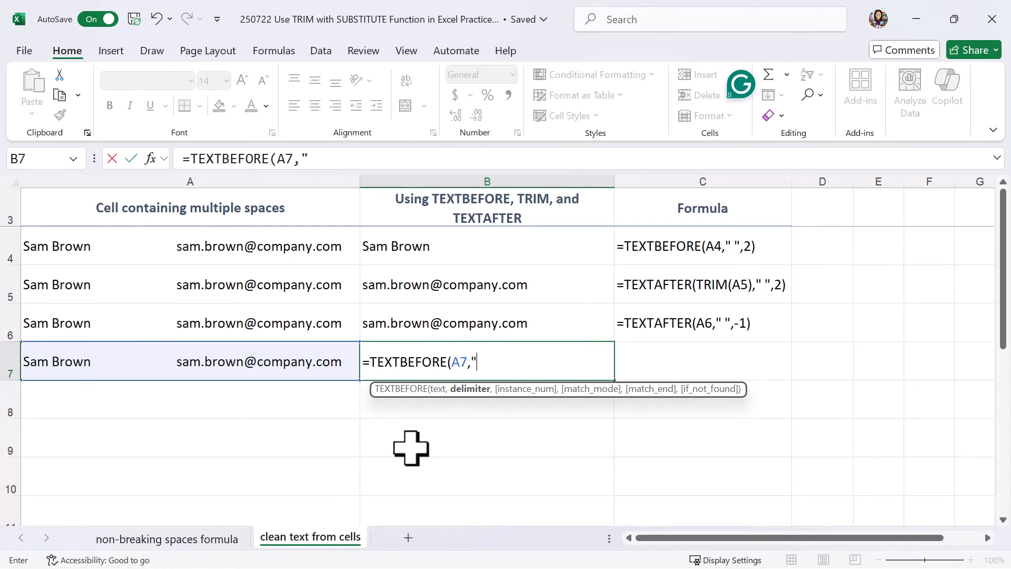
pyautogui.write(',2')
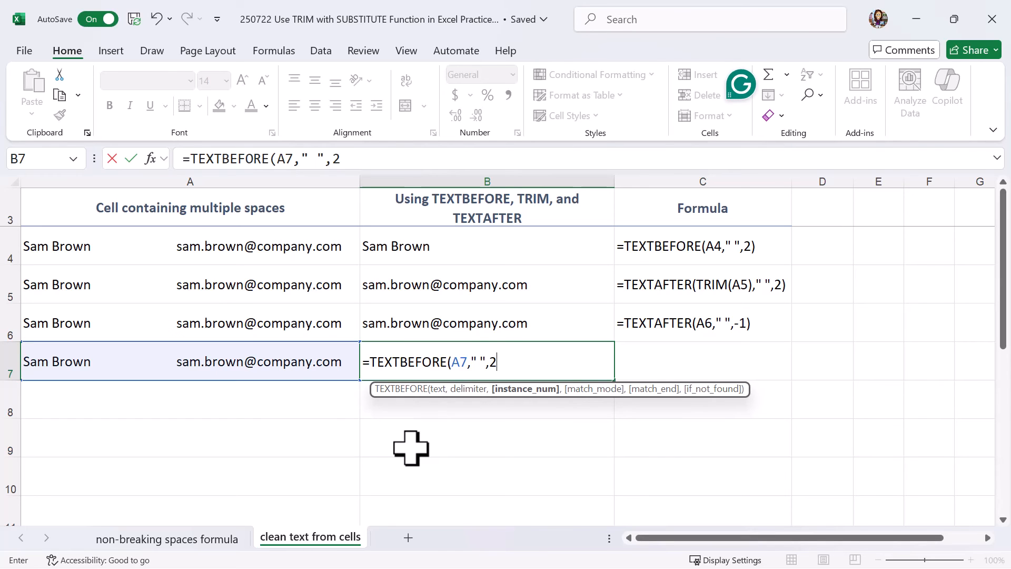
pyautogui.write(')')
pyautogui.press('Return')
pyautogui.press('Up')
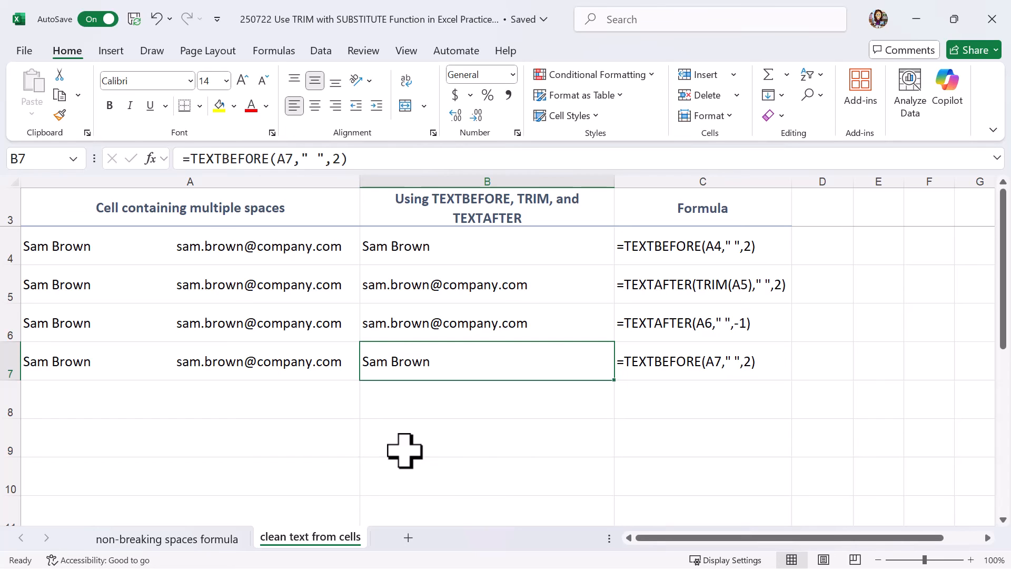
# Step: Wrap the TEXTBEFORE formula in B7 in TEXTAFTER with a space delimiter and instance -1, giving =TEXTAFTER(TEXTBEFORE(A7," ",2)," ",-1)
pyautogui.click(189, 160)
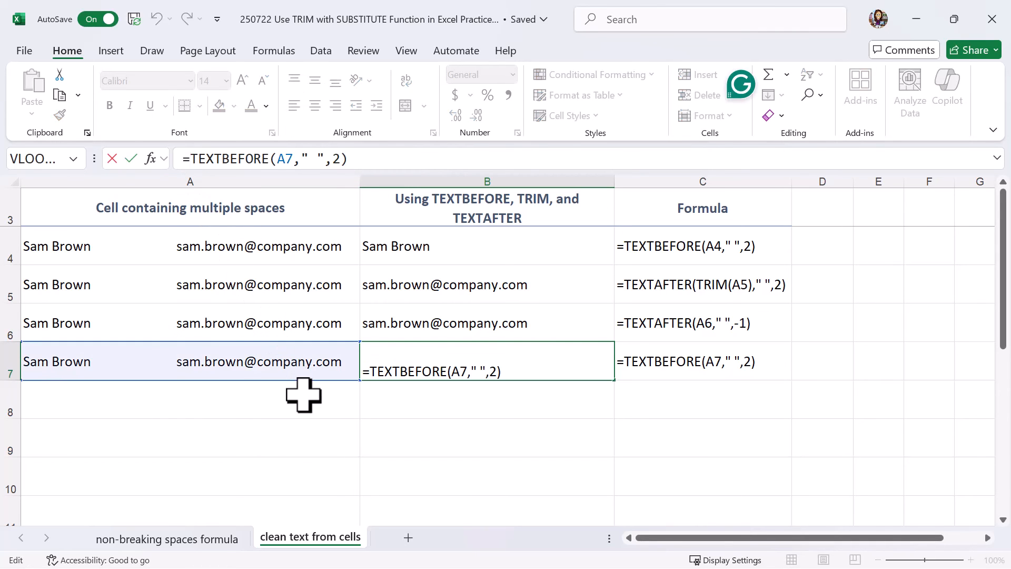
pyautogui.write('text')
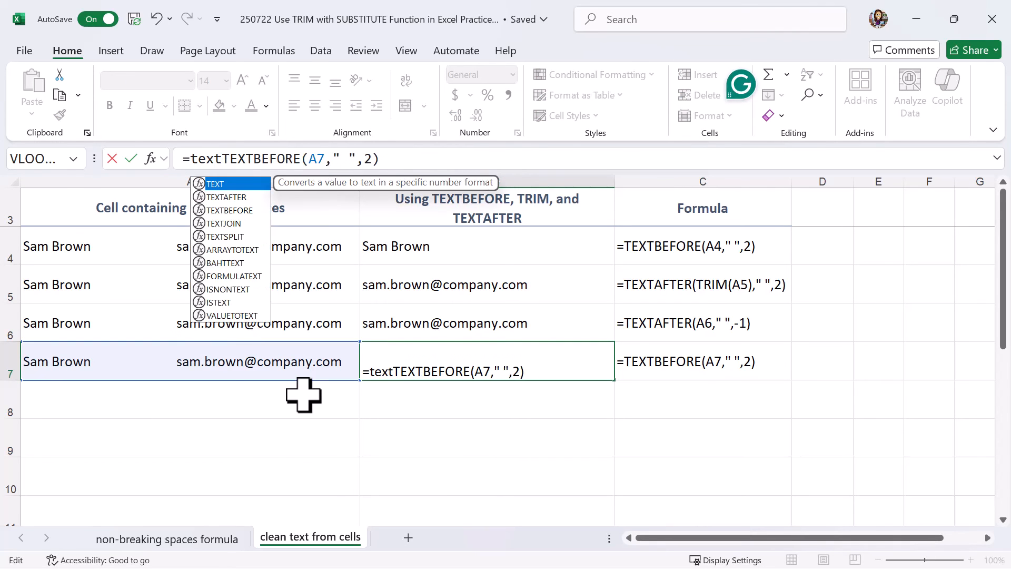
pyautogui.press('Down')
pyautogui.press('Tab')
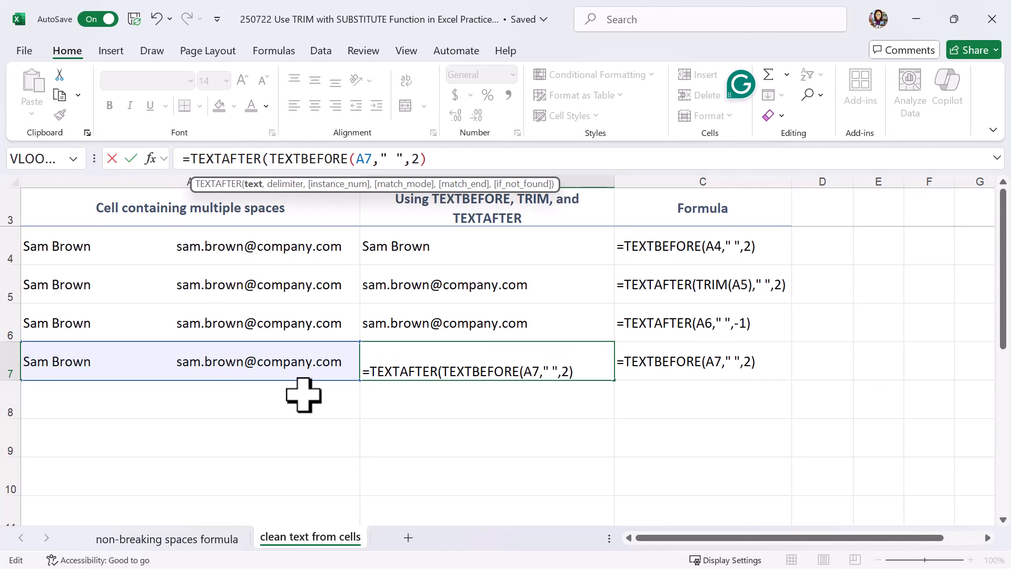
pyautogui.click(443, 159)
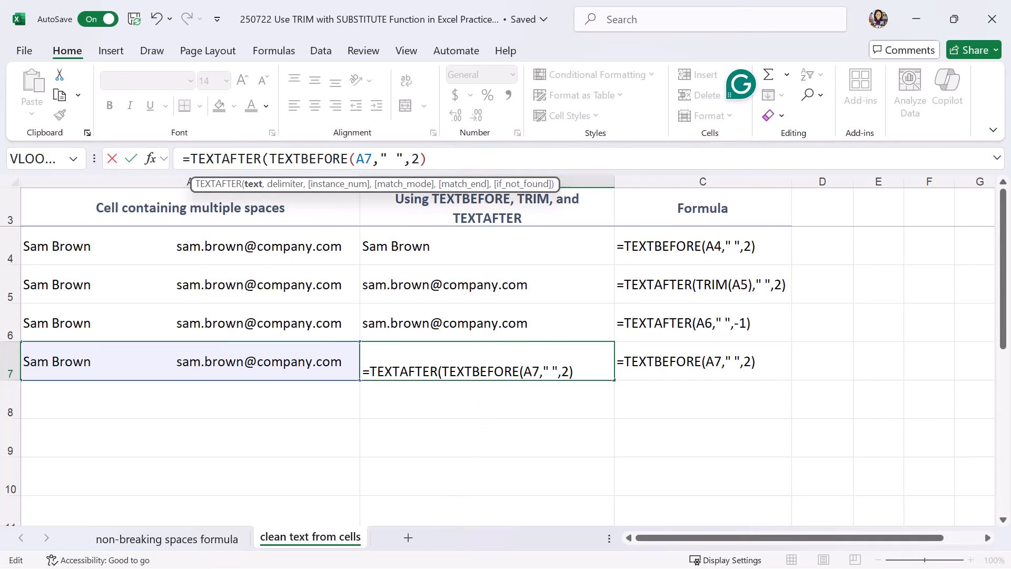
pyautogui.write(',')
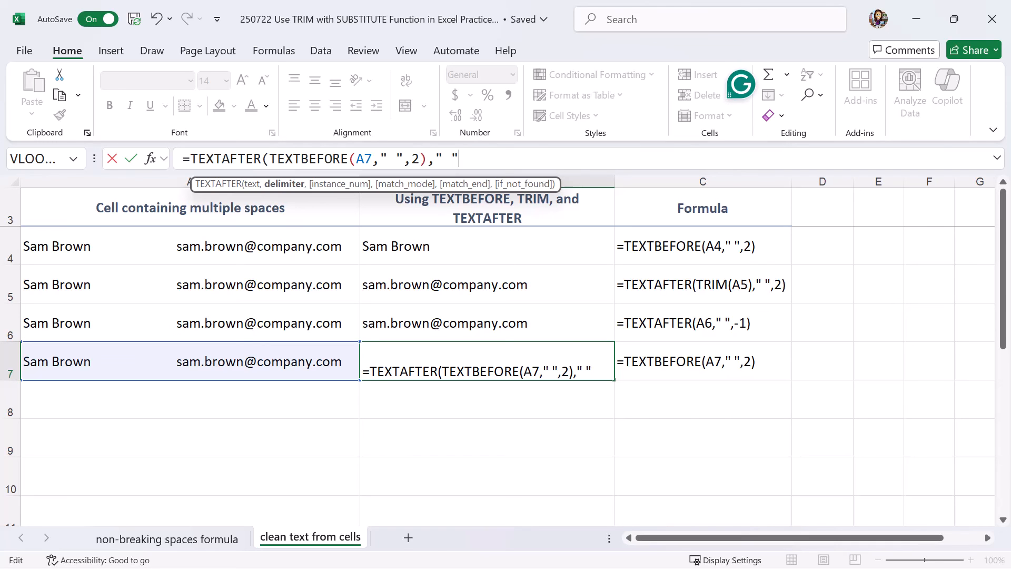
pyautogui.write('" ",-1')
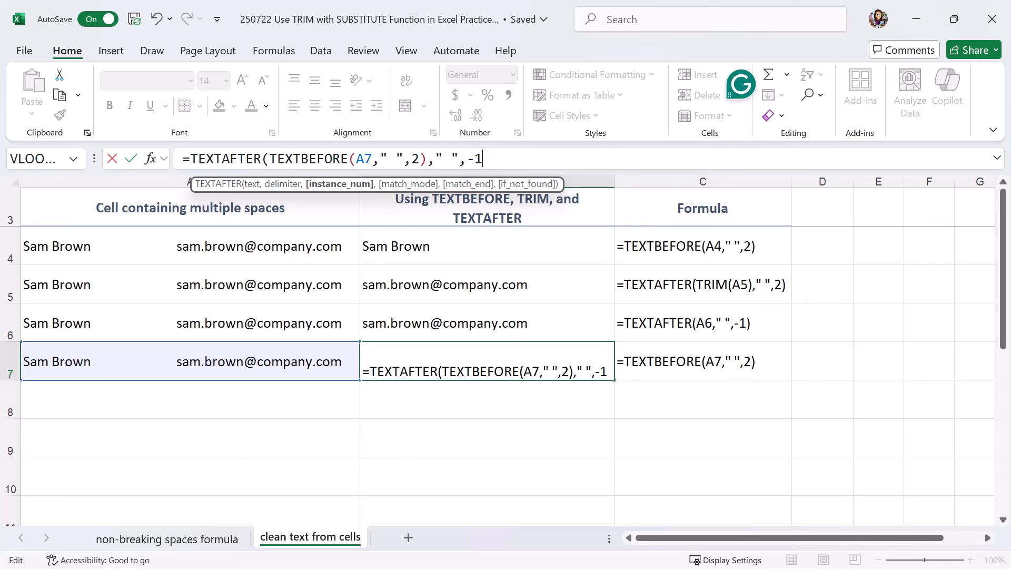
pyautogui.write(')')
pyautogui.press('Return')
pyautogui.press('Up')
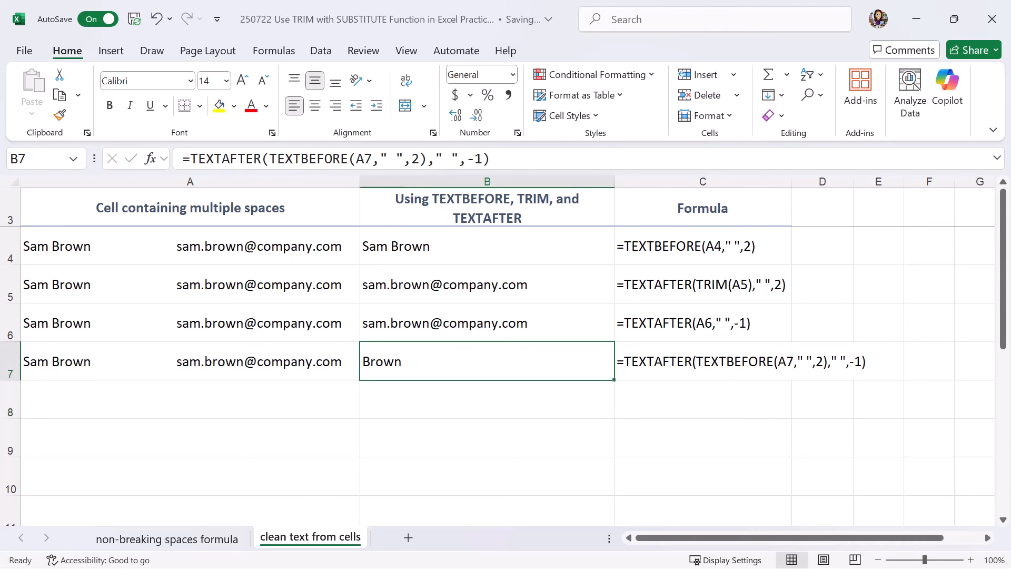